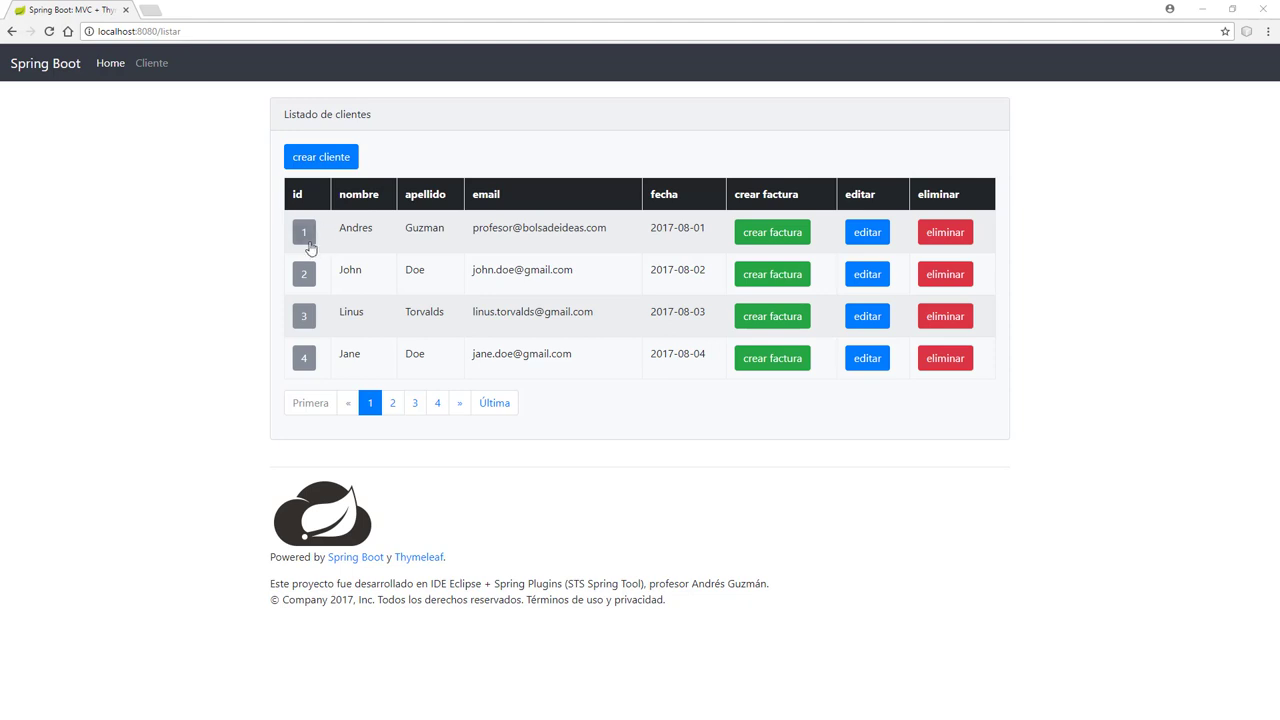
Step: Open the details of the first client in the list and start a new invoice for that client
{"action": "left_click", "coordinate": [305, 242]}
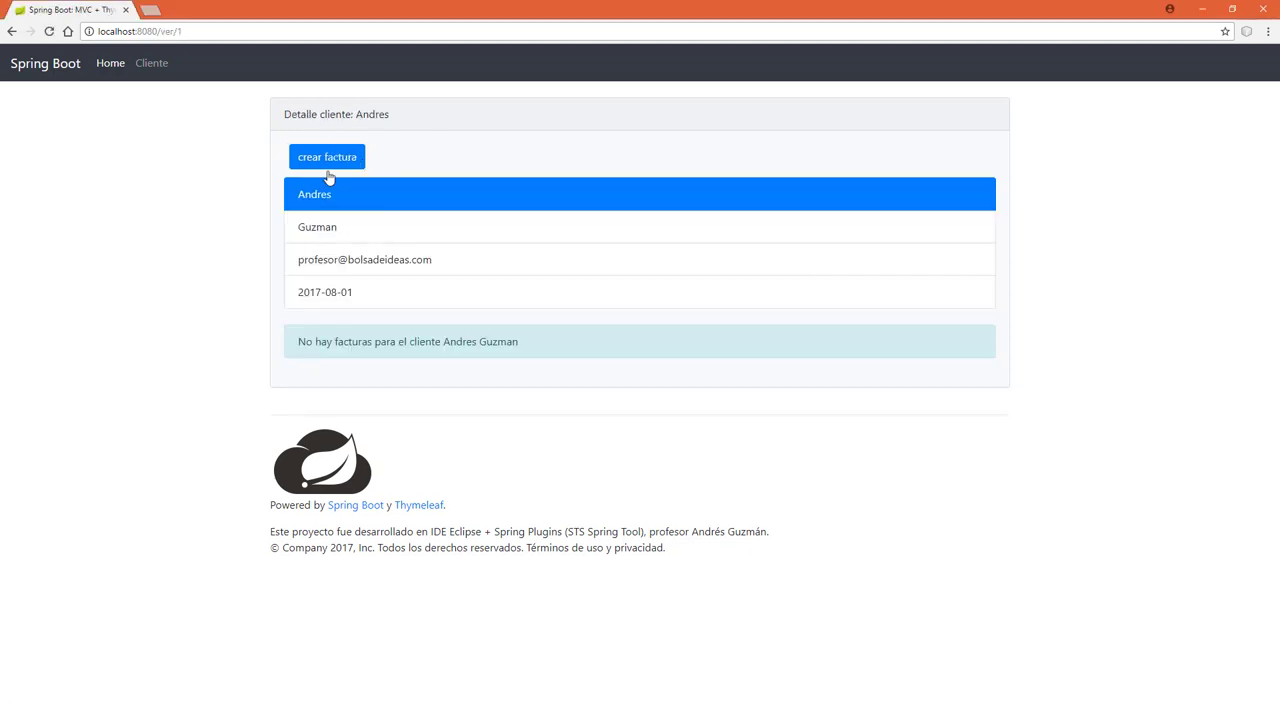
{"action": "left_click_drag", "start_coordinate": [298, 341], "coordinate": [526, 354]}
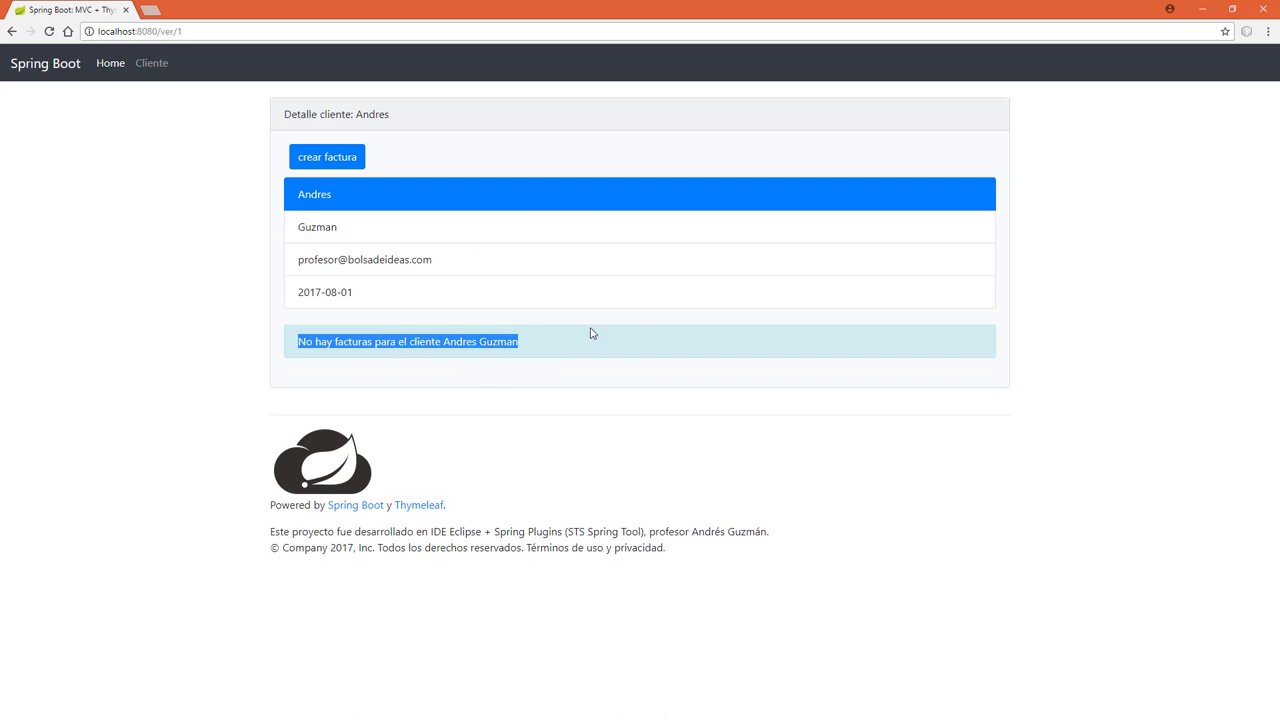
{"action": "left_click", "coordinate": [334, 160]}
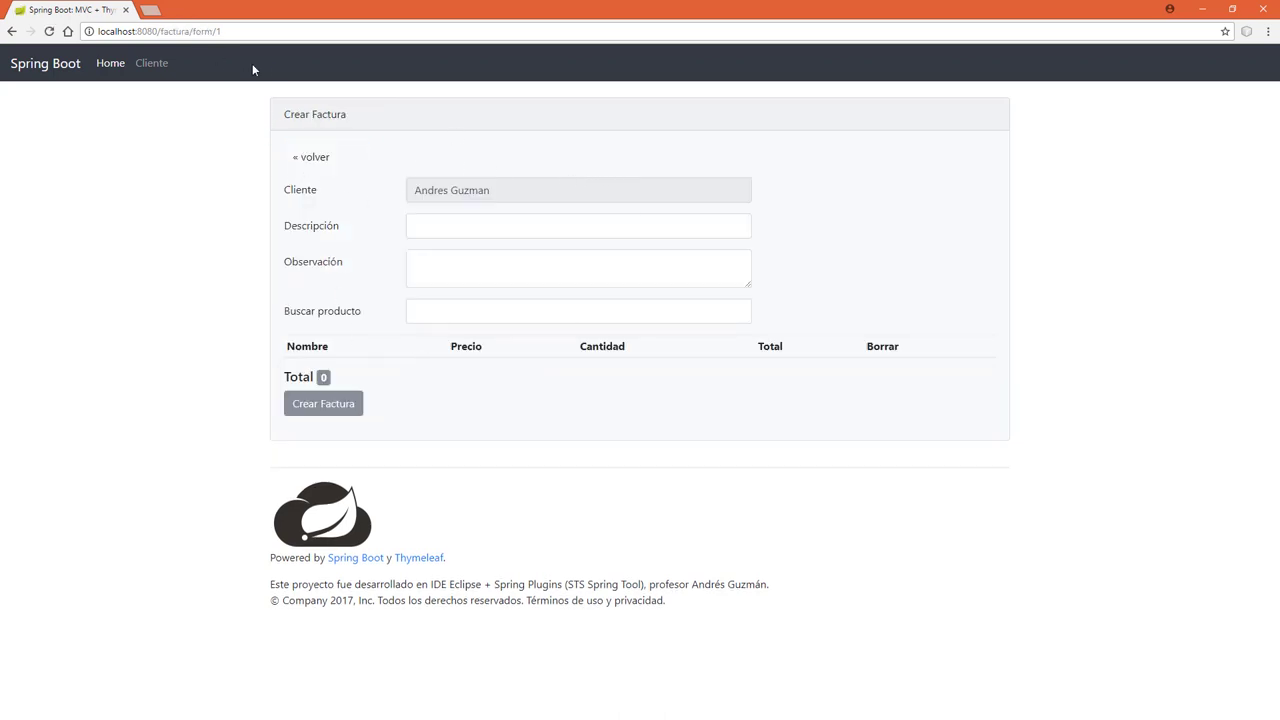
Step: Try to create the invoice with the description left empty
{"action": "double_click", "coordinate": [217, 32]}
{"action": "left_click", "coordinate": [419, 226]}
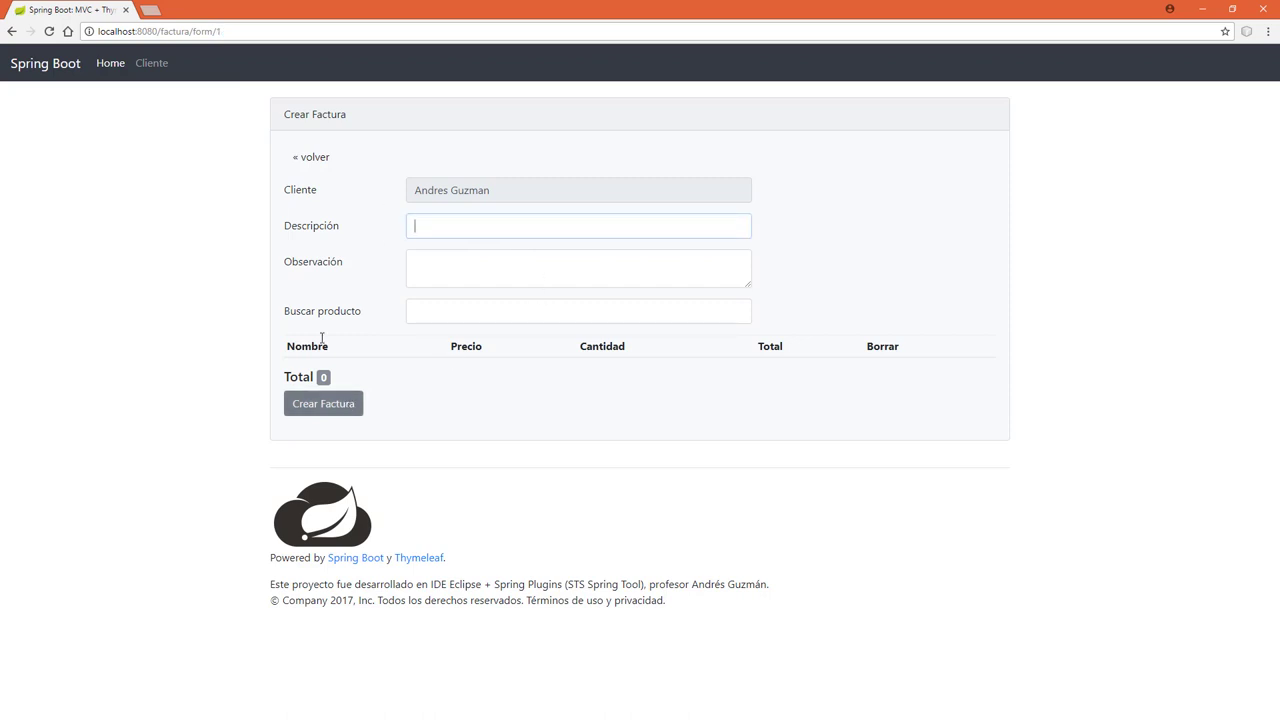
{"action": "left_click", "coordinate": [342, 406]}
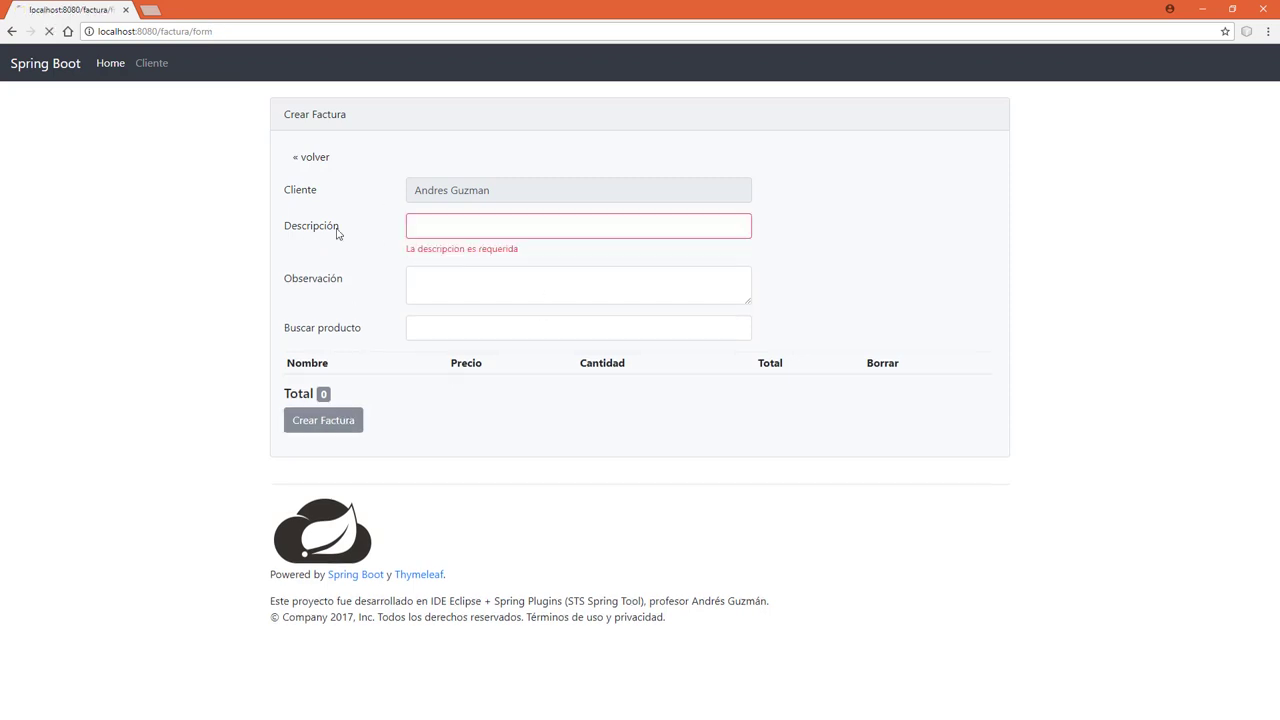
Step: Set the invoice description to "Factura compra para la empresa" and add the product Panasonic Pantalla LCD
{"action": "left_click", "coordinate": [489, 230]}
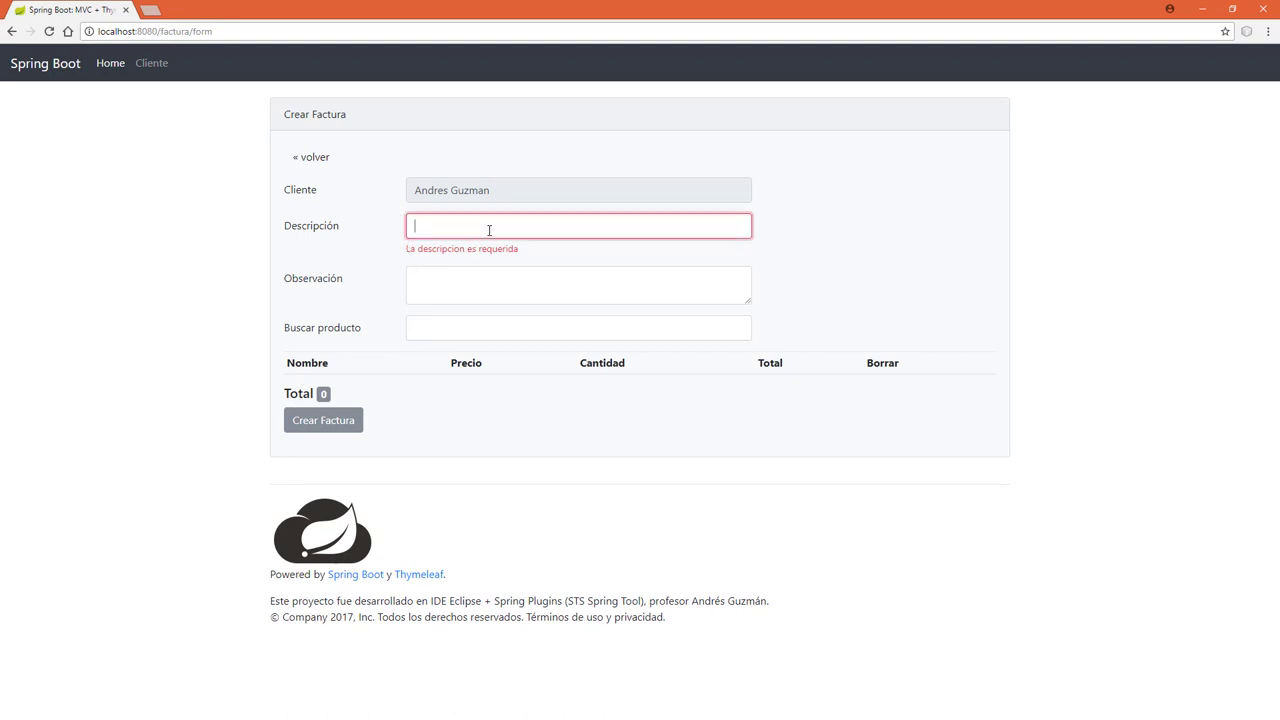
{"action": "type", "text": "Factura compra para la empresa"}
{"action": "left_click", "coordinate": [439, 330]}
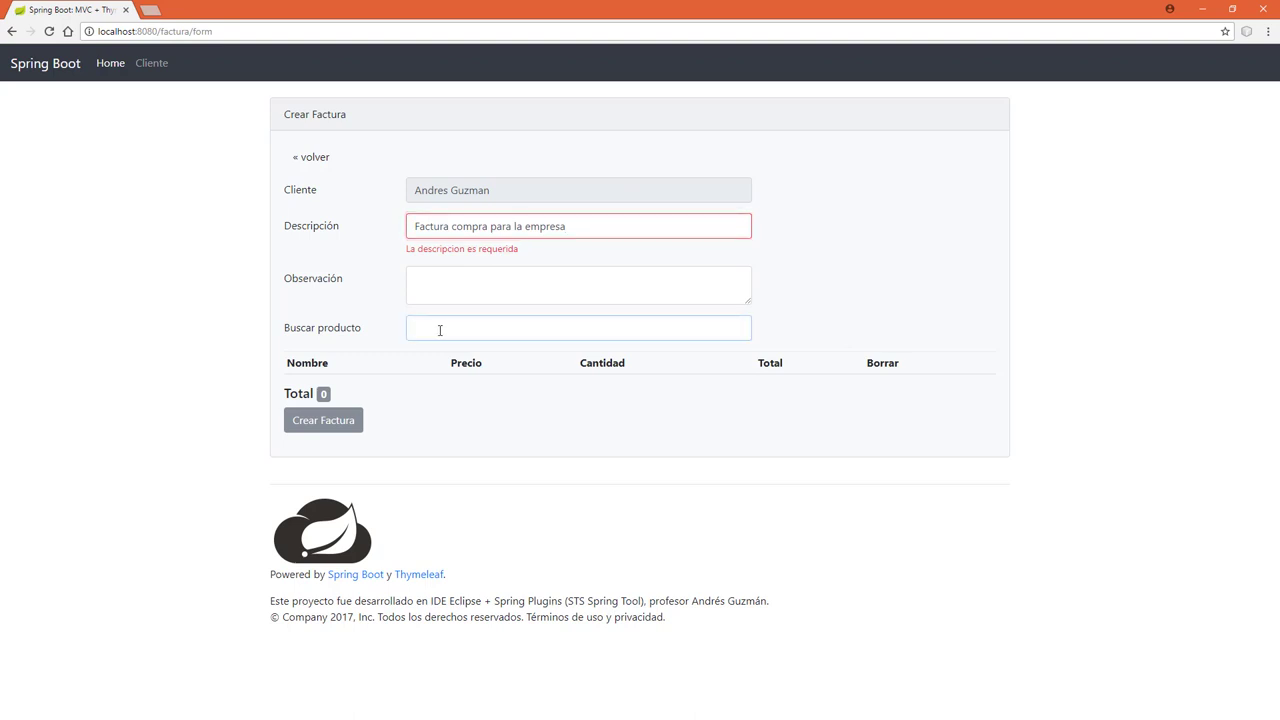
{"action": "type", "text": "pana"}
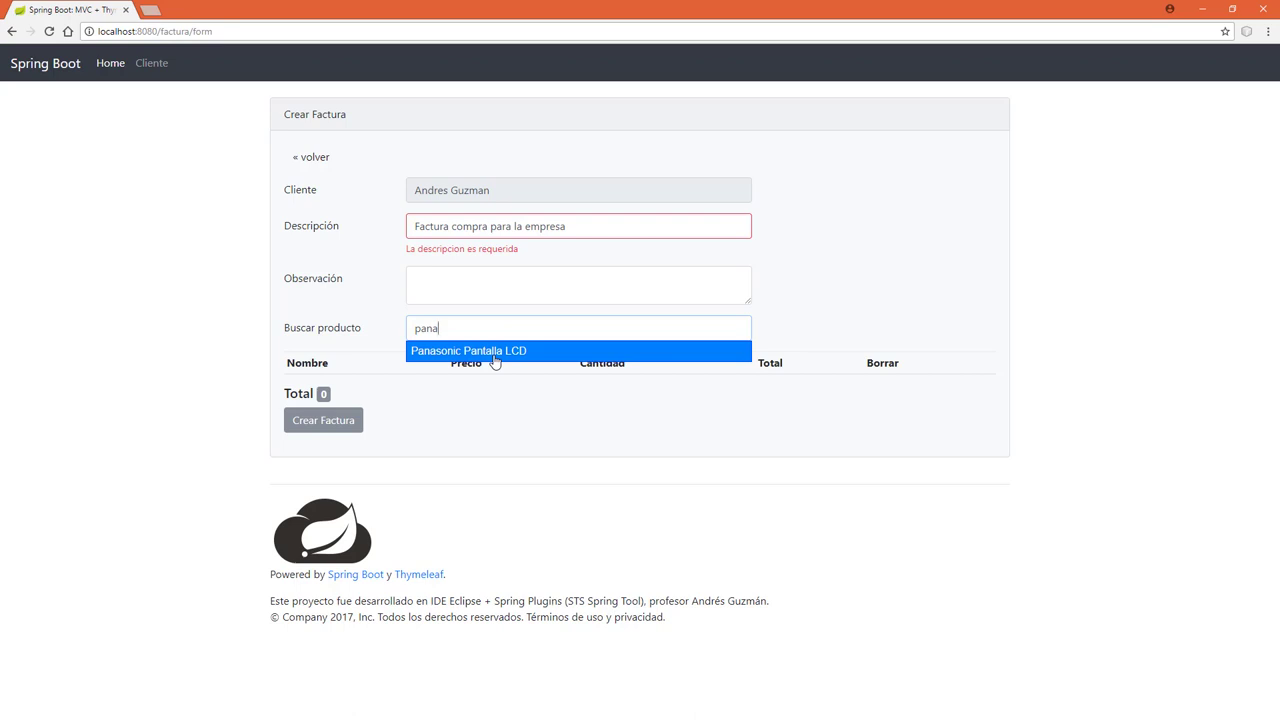
{"action": "left_click", "coordinate": [438, 352]}
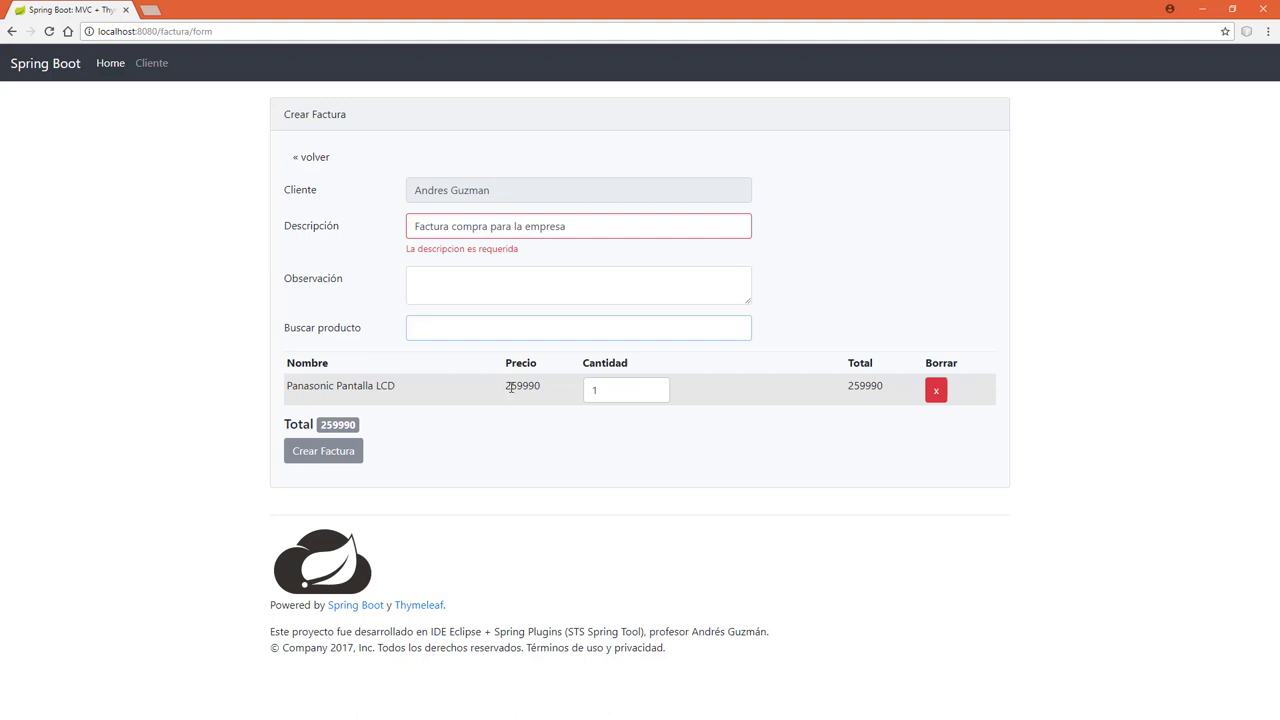
Step: Raise the quantity of Panasonic Pantalla LCD to 3 and check the invoice total
{"action": "double_click", "coordinate": [510, 388]}
{"action": "left_click", "coordinate": [656, 386]}
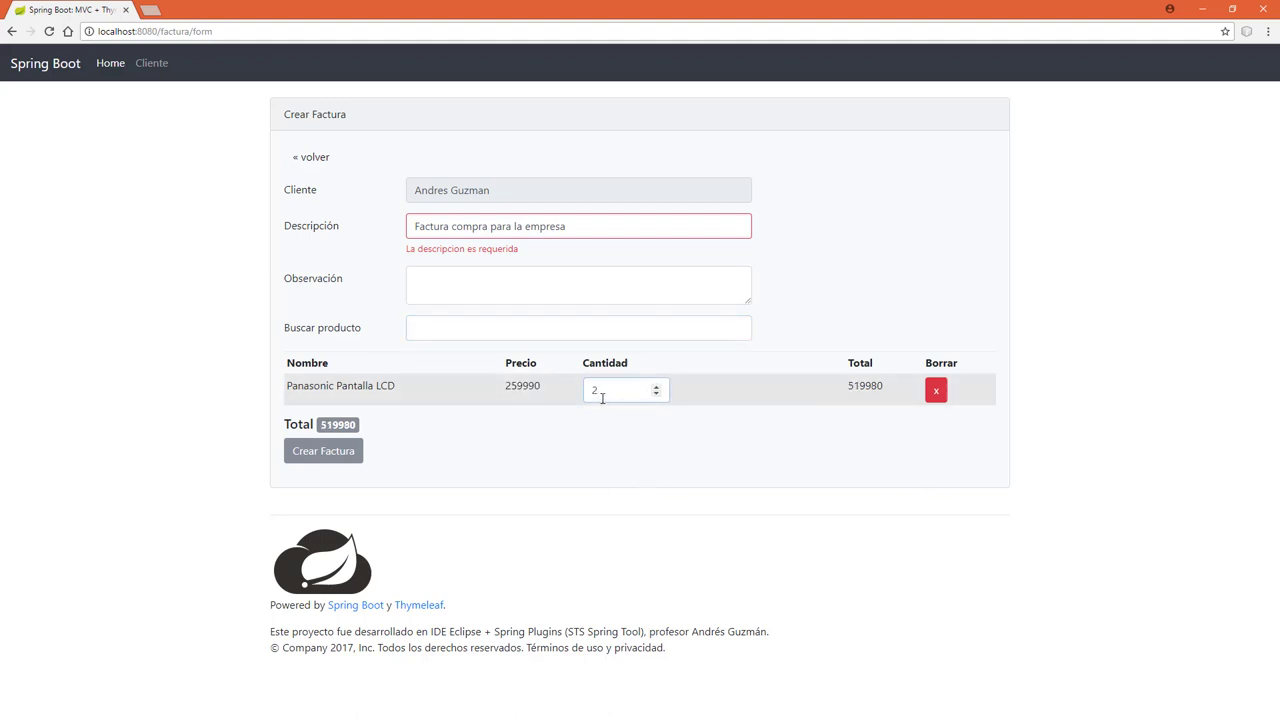
{"action": "left_click", "coordinate": [656, 386]}
{"action": "double_click", "coordinate": [337, 425]}
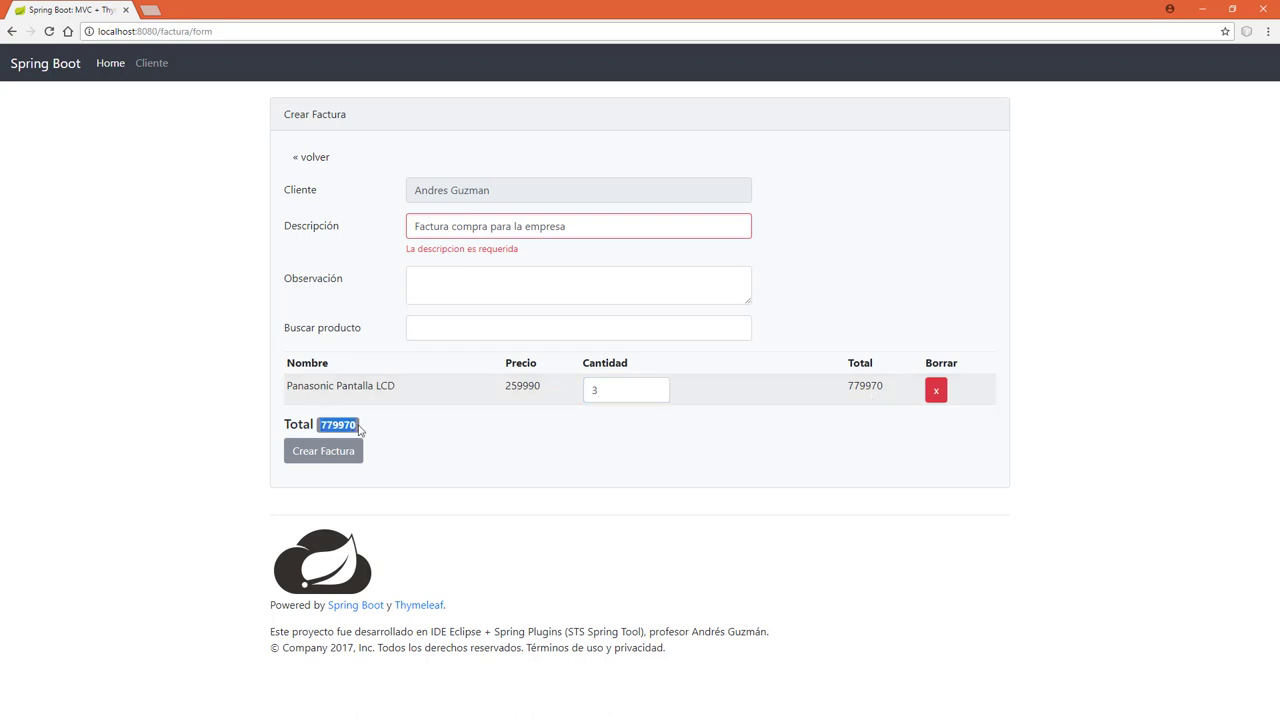
Step: Add the product Mica Comoda 5 Cajones to the invoice twice, bringing its quantity to 2
{"action": "left_click", "coordinate": [483, 318]}
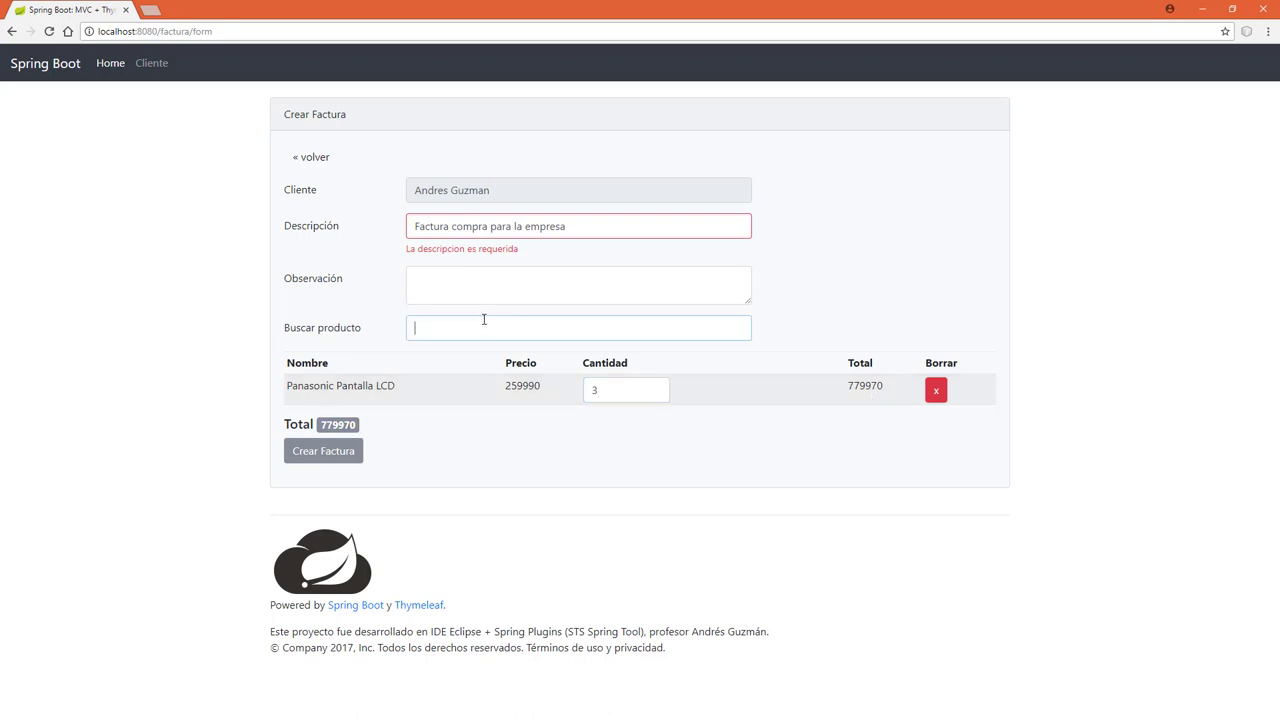
{"action": "type", "text": "como"}
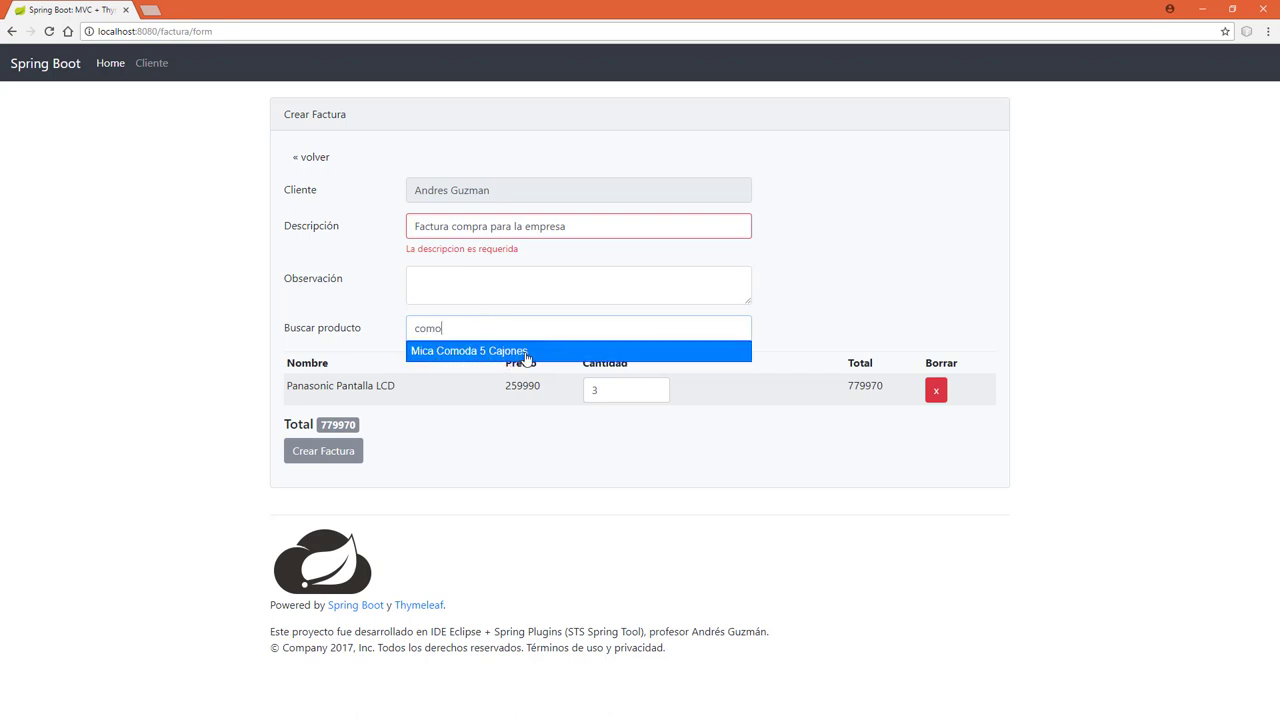
{"action": "left_click", "coordinate": [522, 356]}
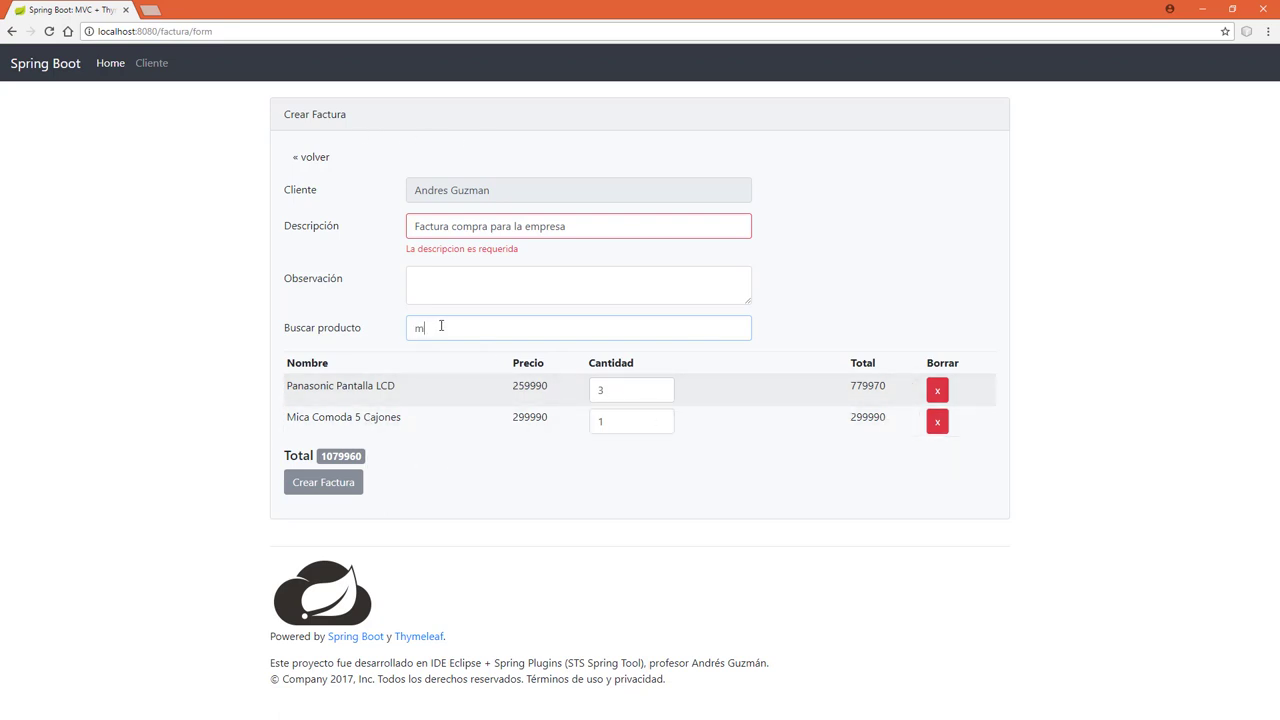
{"action": "type", "text": "ic"}
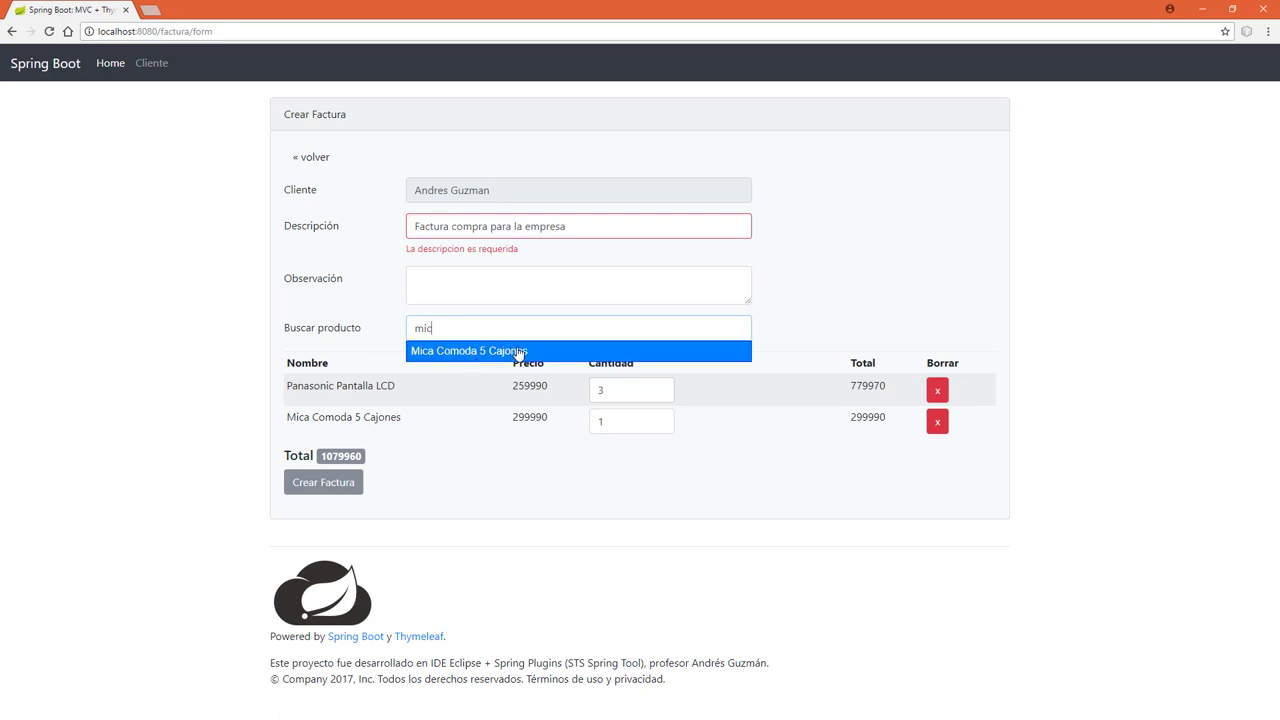
{"action": "left_click", "coordinate": [519, 352]}
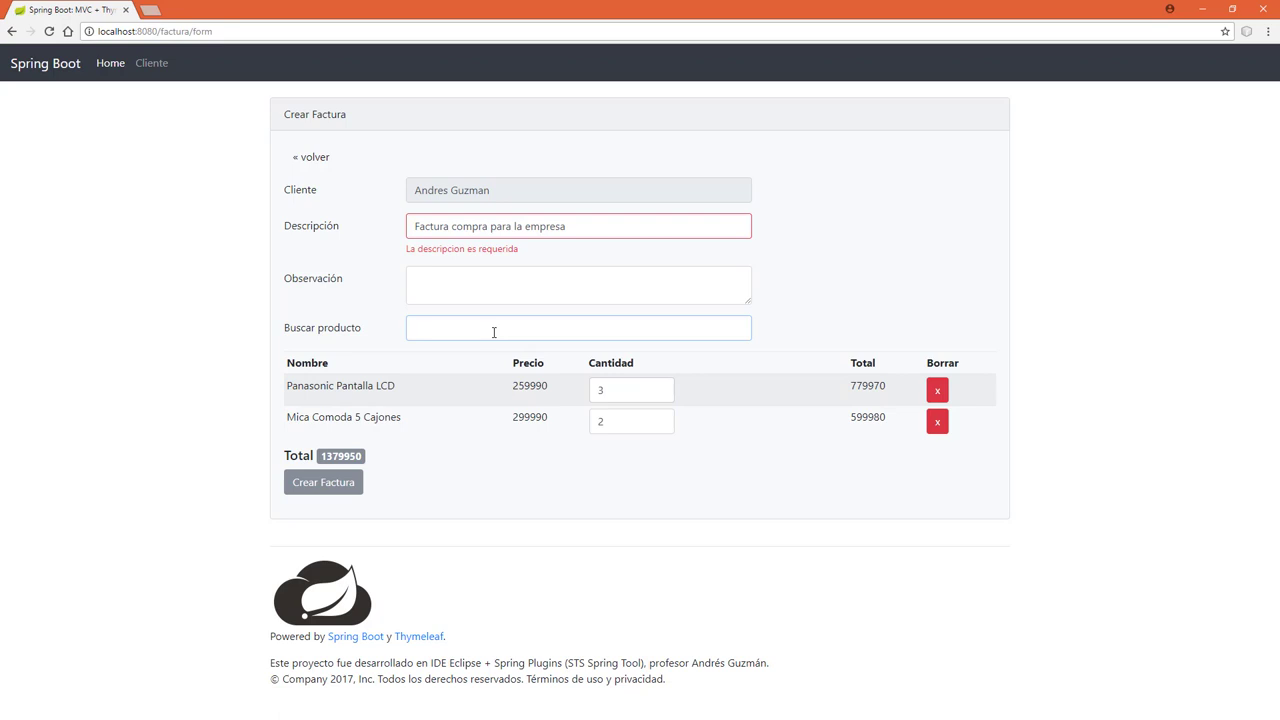
Step: Add a Sony Notebook Z110 line to the invoice and remove it again
{"action": "type", "text": "sony"}
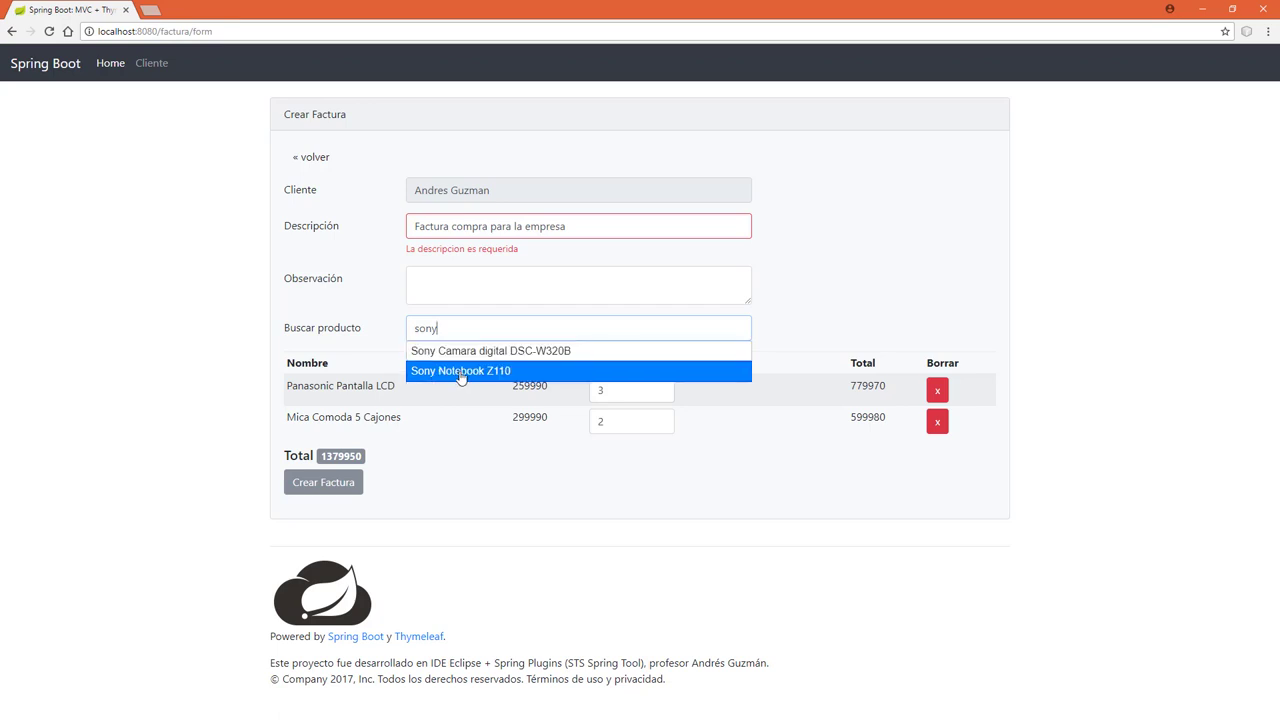
{"action": "left_click", "coordinate": [460, 372]}
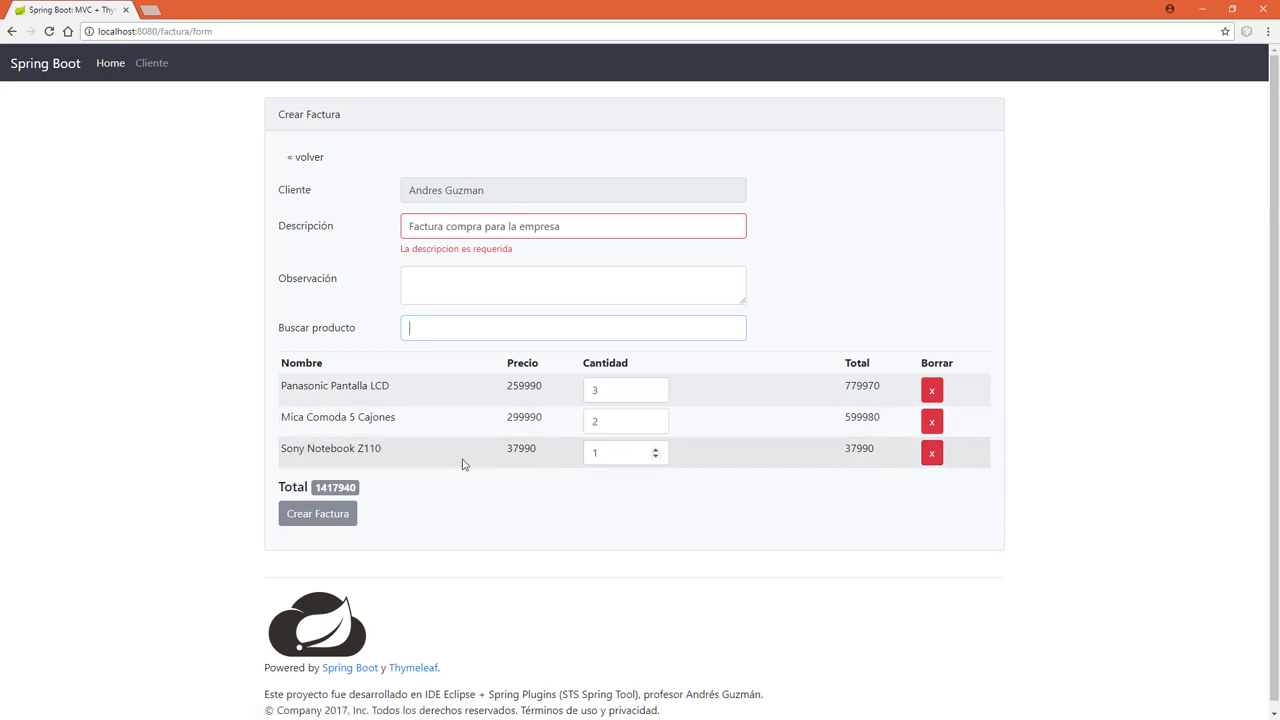
{"action": "left_click", "coordinate": [931, 458]}
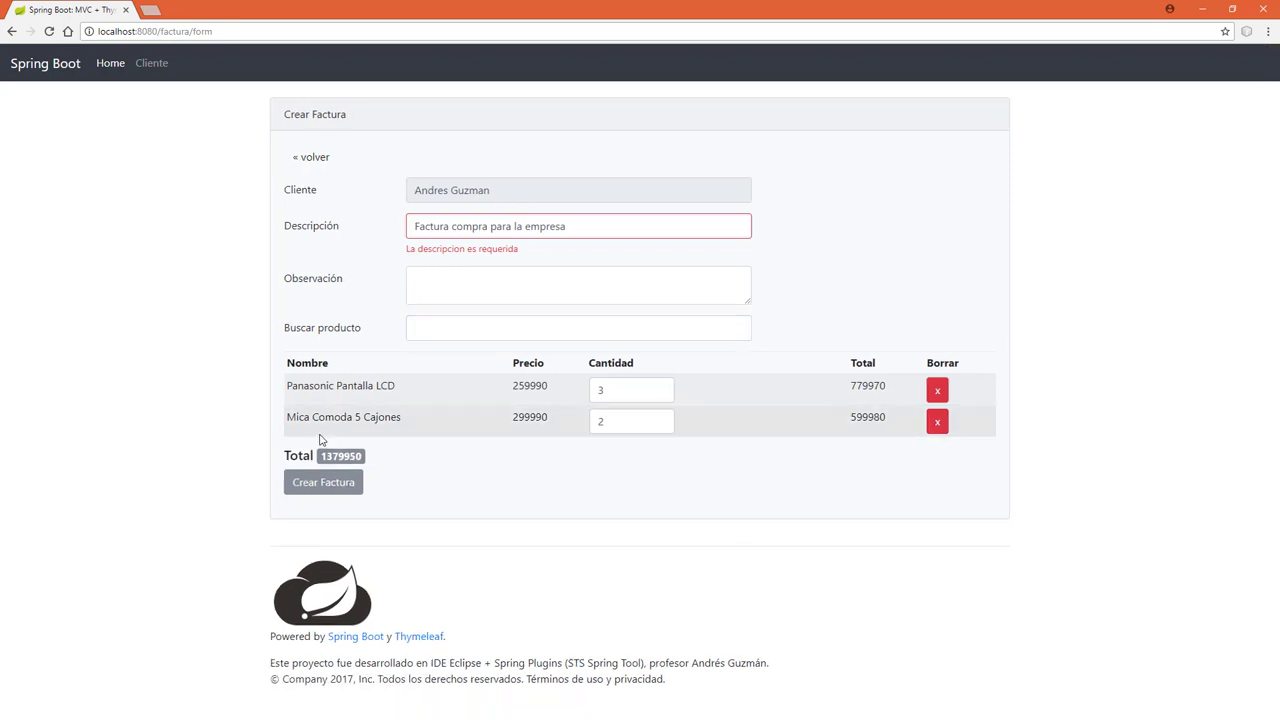
Step: Add one Sony Camara digital DSC-W320B and one Sony Notebook Z110, and create the invoice
{"action": "left_click", "coordinate": [451, 320]}
{"action": "type", "text": "sony"}
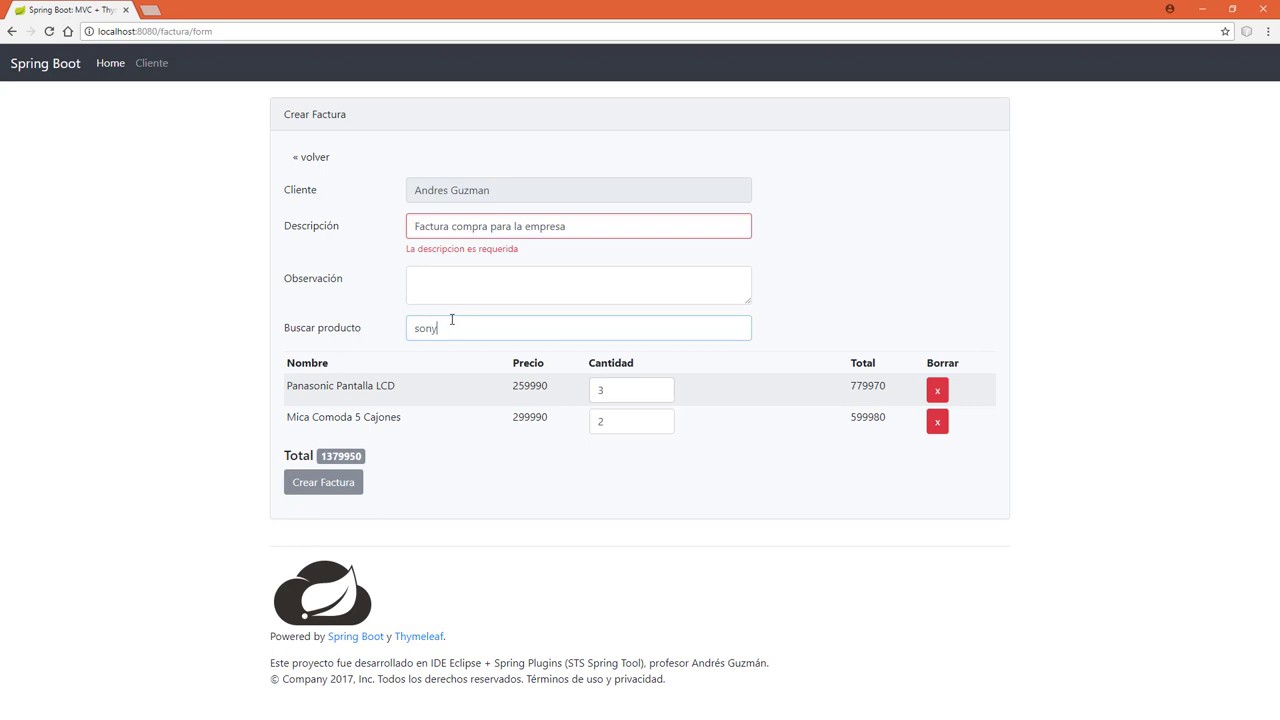
{"action": "left_click", "coordinate": [520, 352]}
{"action": "type", "text": "sony"}
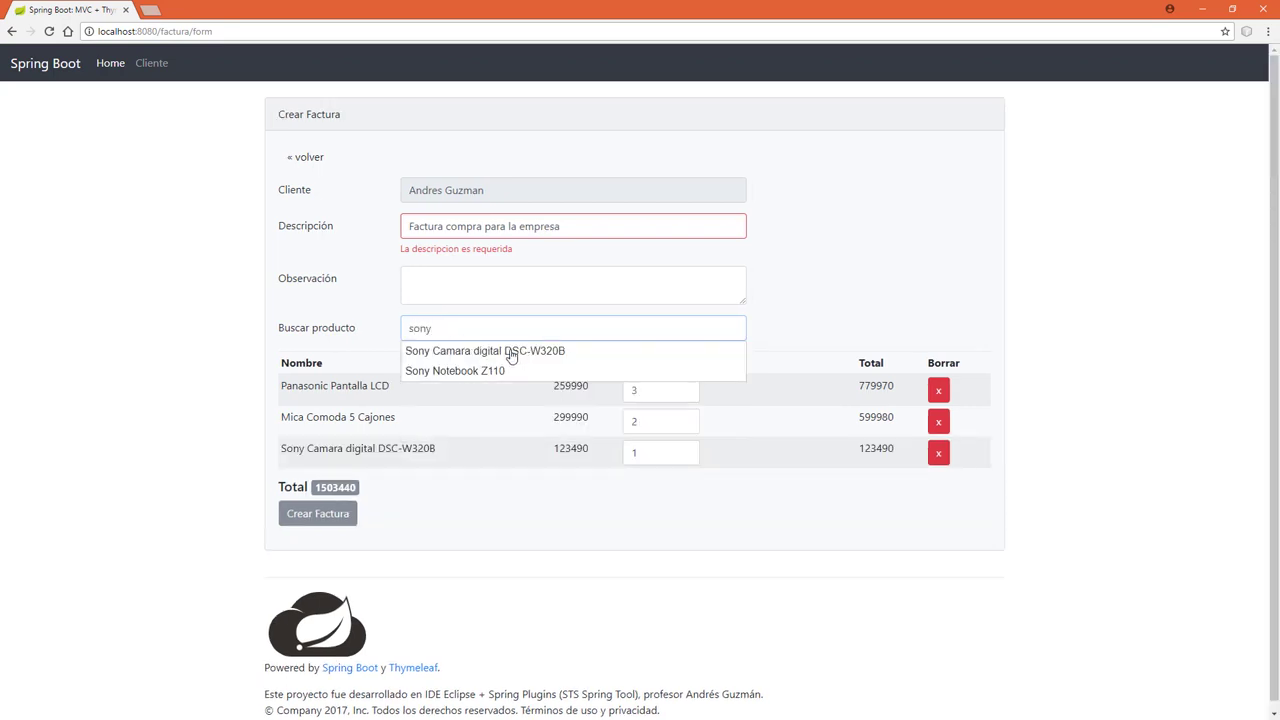
{"action": "left_click", "coordinate": [500, 371]}
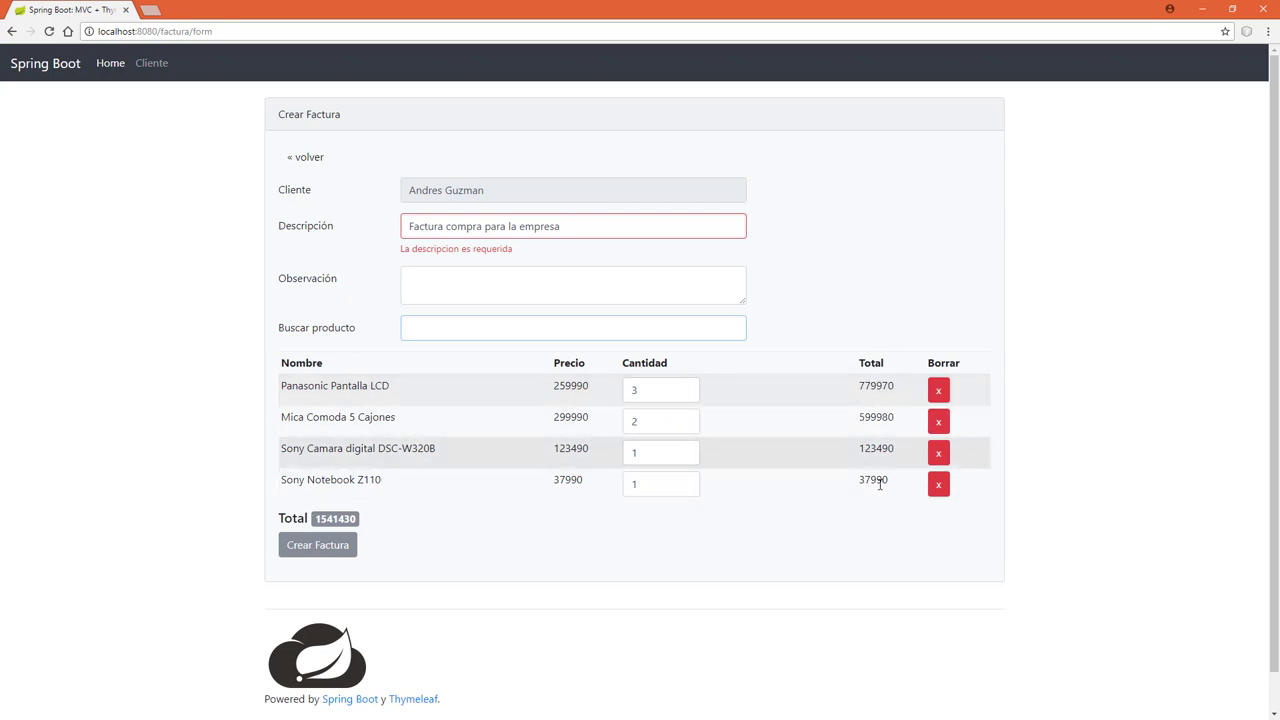
{"action": "left_click", "coordinate": [336, 546]}
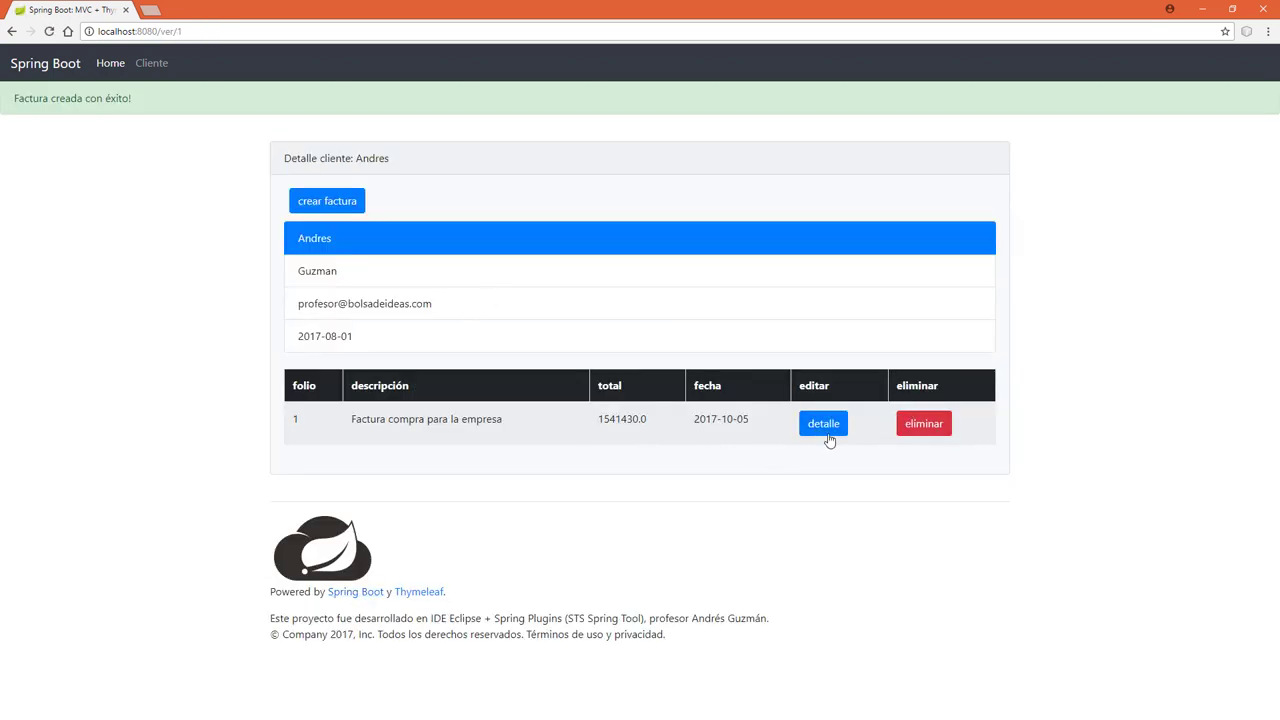
Step: Review the created invoice's client data, invoice data, product lines and observations, and return to the client's details
{"action": "left_click", "coordinate": [823, 424]}
{"action": "scroll", "coordinate": [629, 420], "scroll_direction": "down", "scroll_amount": 1}
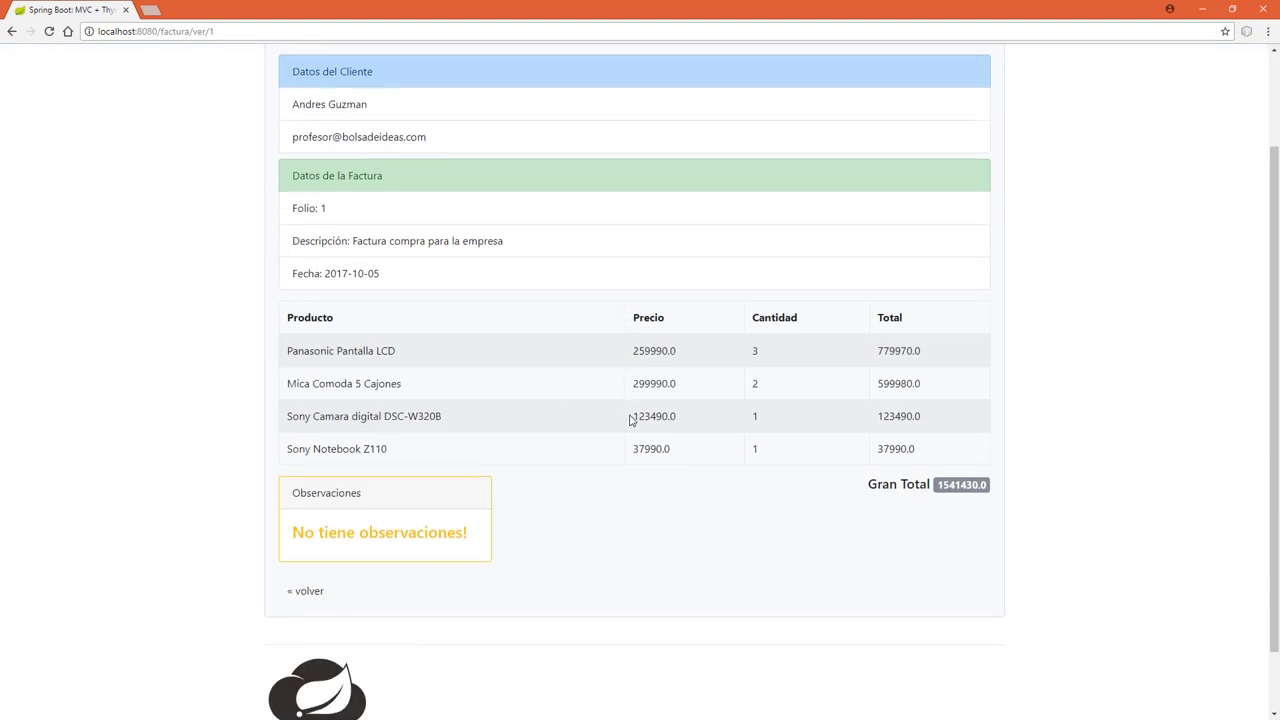
{"action": "scroll", "coordinate": [629, 420], "scroll_direction": "up", "scroll_amount": 1}
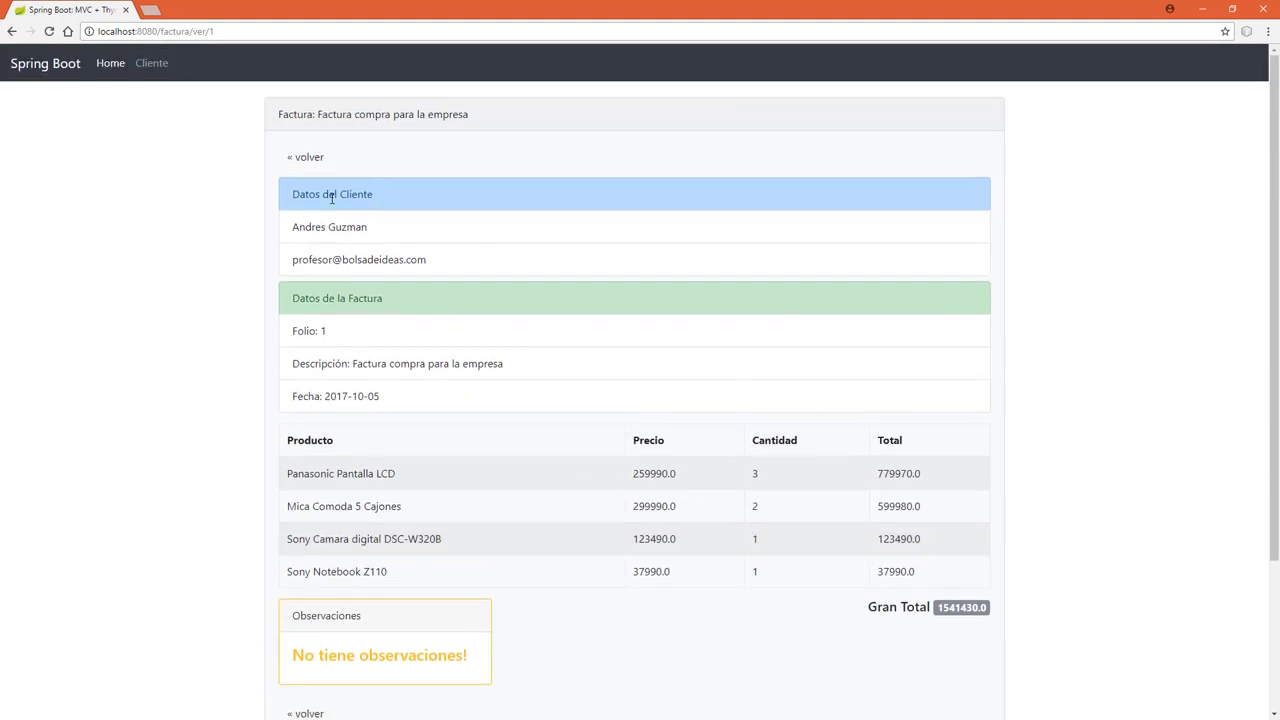
{"action": "left_click_drag", "start_coordinate": [305, 197], "coordinate": [386, 203]}
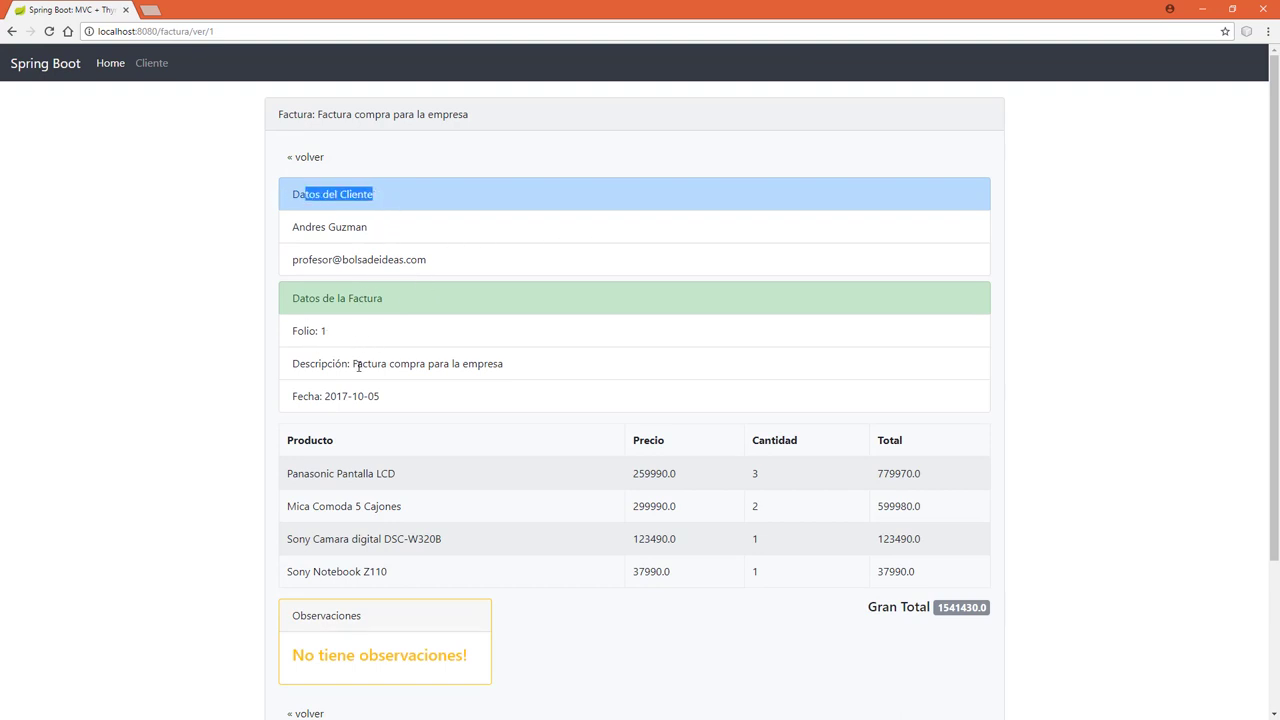
{"action": "scroll", "coordinate": [352, 350], "scroll_direction": "down", "scroll_amount": 3}
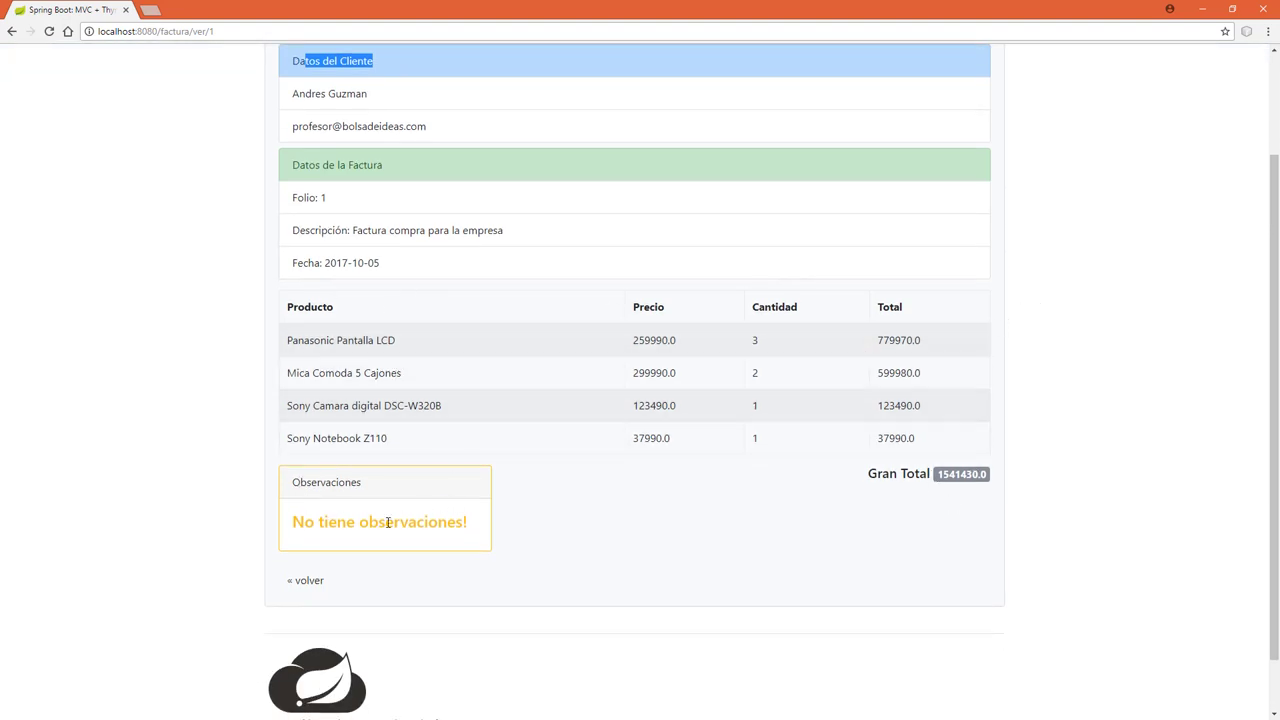
{"action": "left_click", "coordinate": [312, 581]}
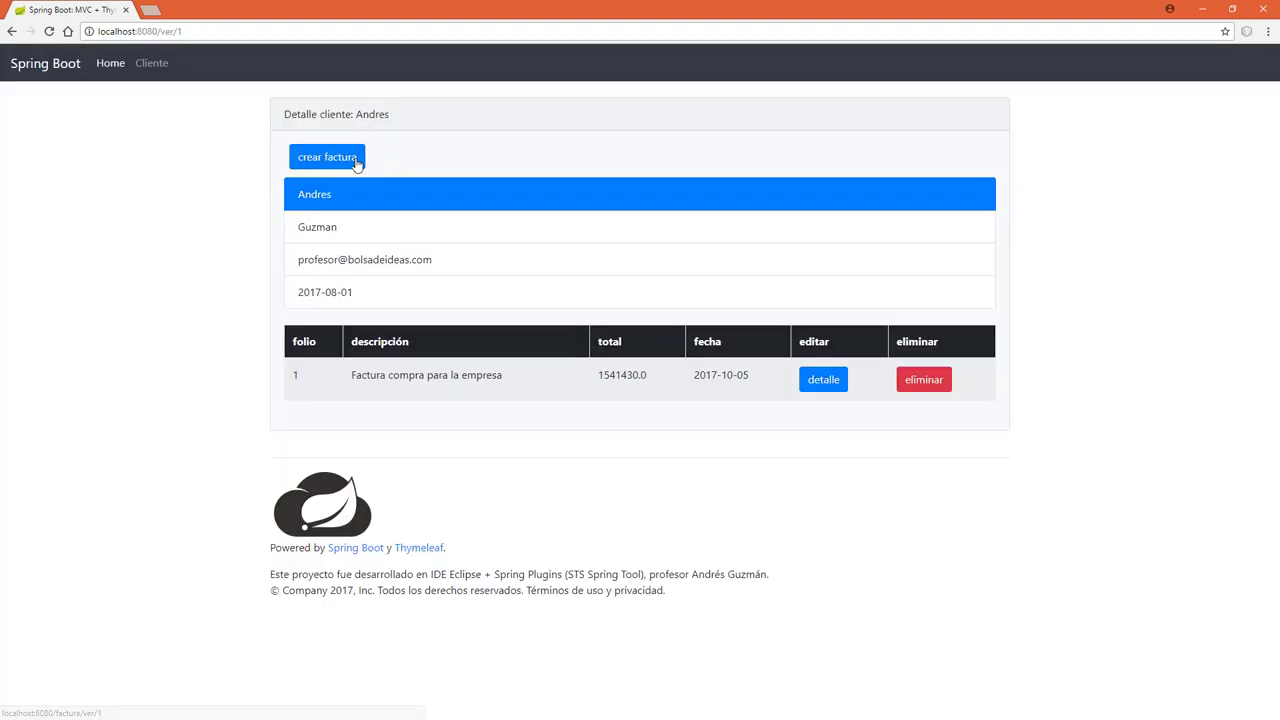
Step: Start another invoice for the same client and add the product Bianchi Bicicleta Aro 26, searching for "a"
{"action": "left_click", "coordinate": [355, 162]}
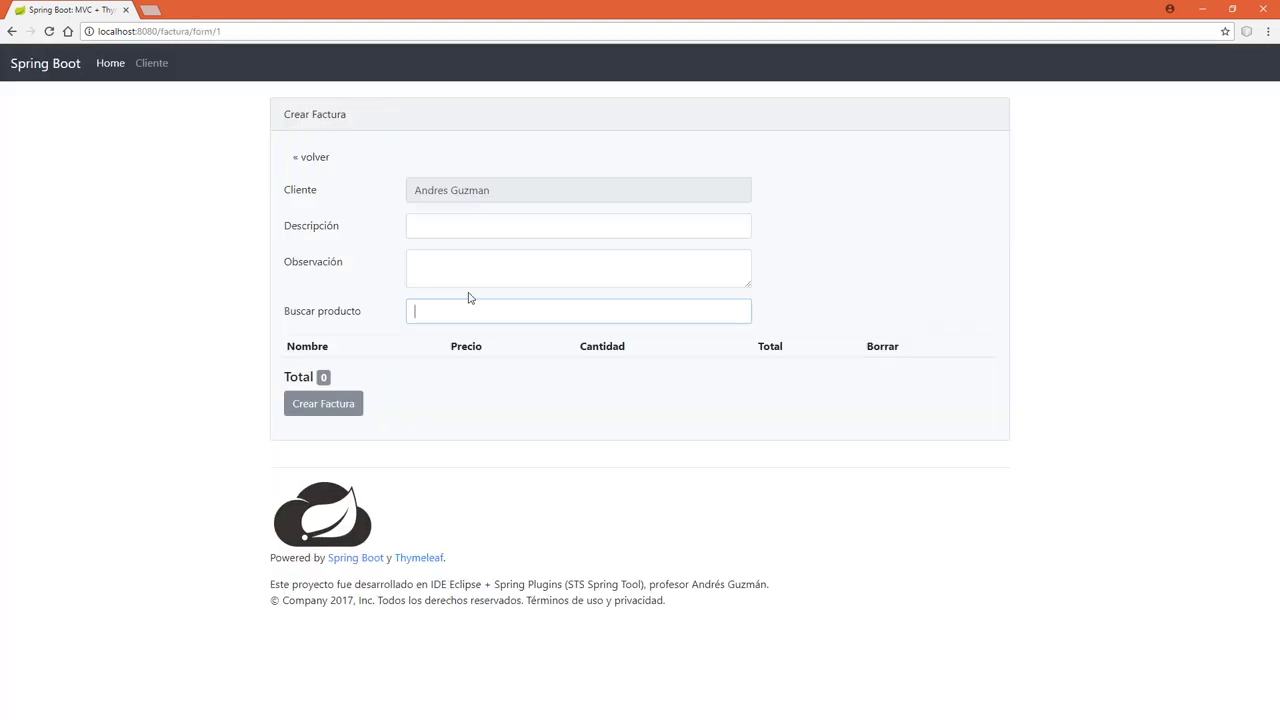
{"action": "type", "text": "a"}
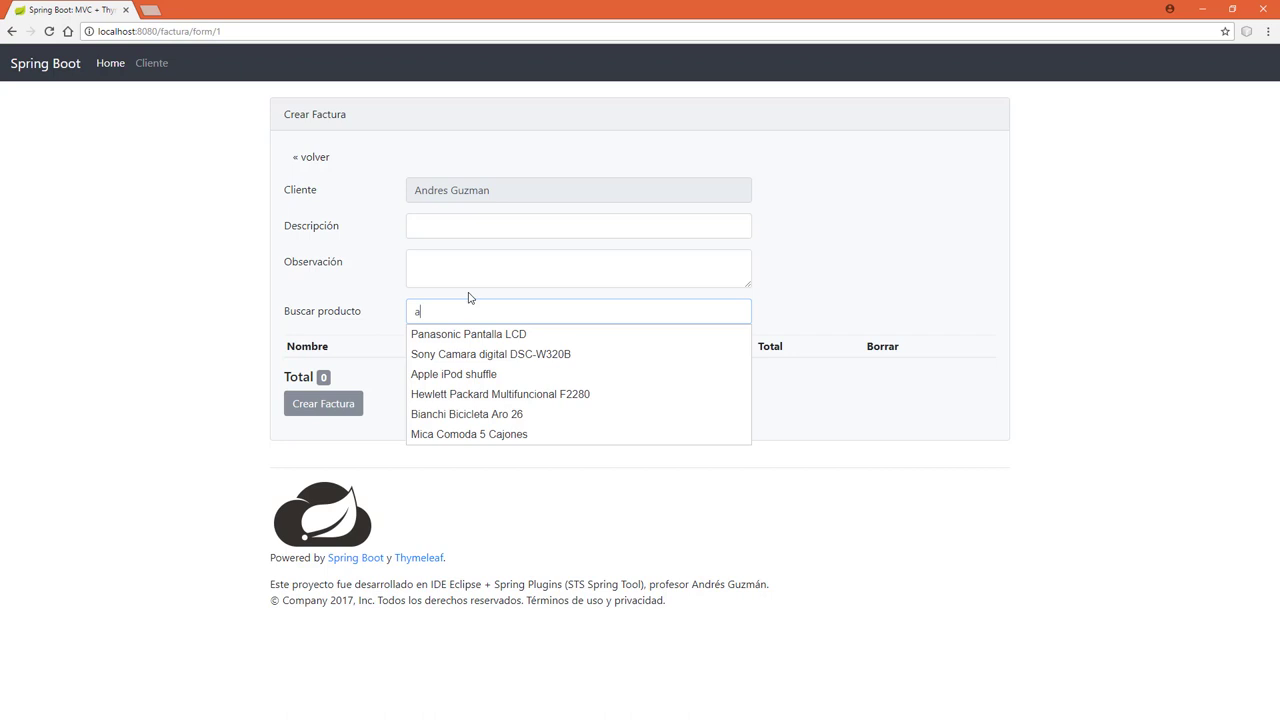
{"action": "left_click", "coordinate": [487, 425]}
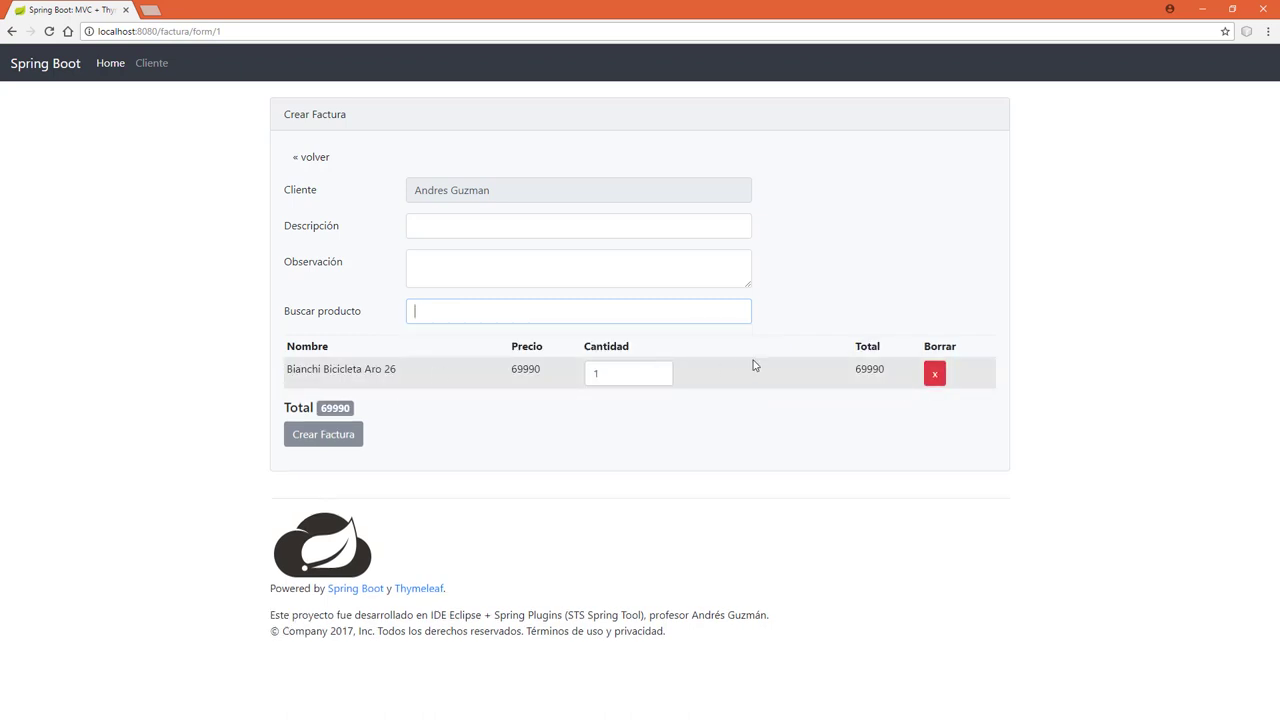